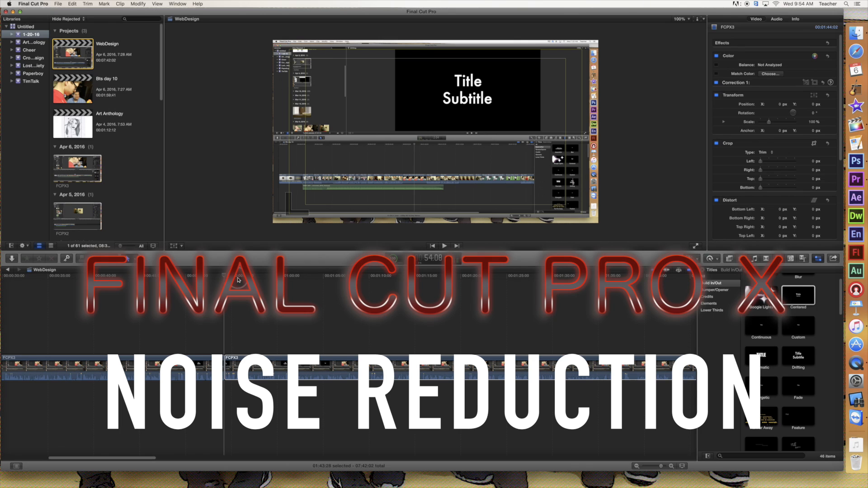
# Open the audio enhancement settings for the selected FCPX3 clip in the WebDesign timeline.
pyautogui.click(238, 280)
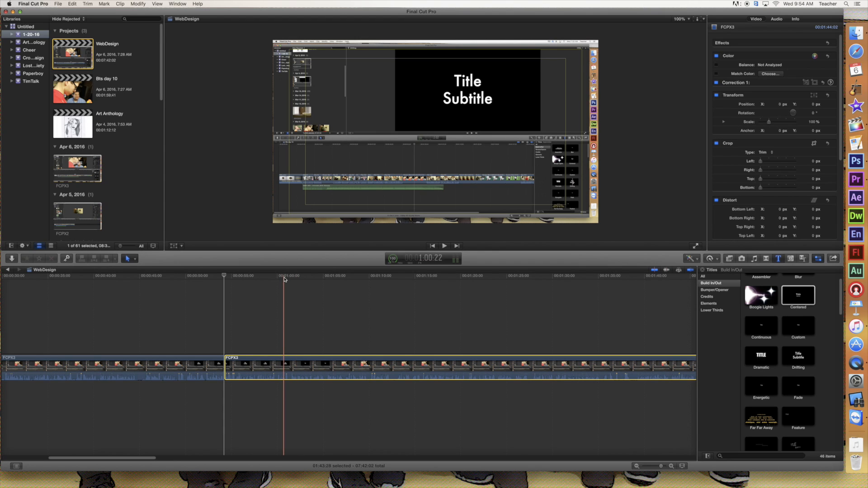
pyautogui.moveTo(283, 276); pyautogui.dragTo(276, 275)
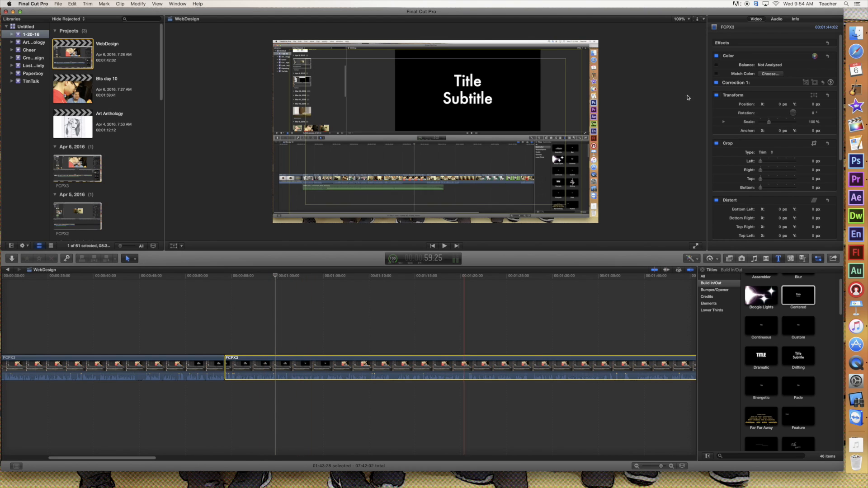
pyautogui.click(777, 19)
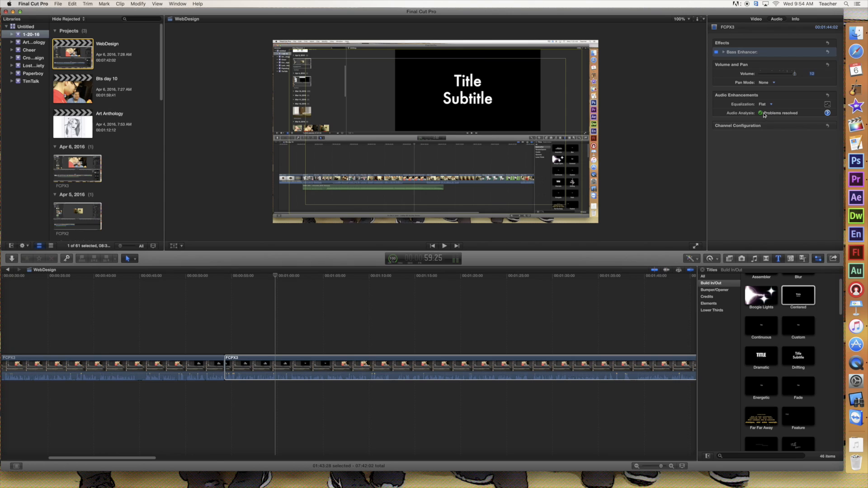
pyautogui.click(828, 114)
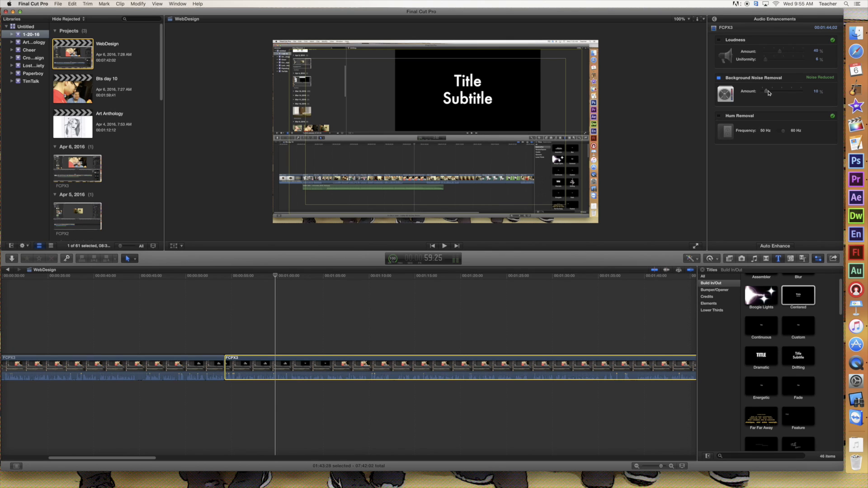
# Try different Background Noise Removal amounts, play the clip from its start, and set the amount to about 13%.
pyautogui.moveTo(768, 92); pyautogui.dragTo(783, 93)
pyautogui.moveTo(784, 94); pyautogui.dragTo(767, 94)
pyautogui.click(229, 278)
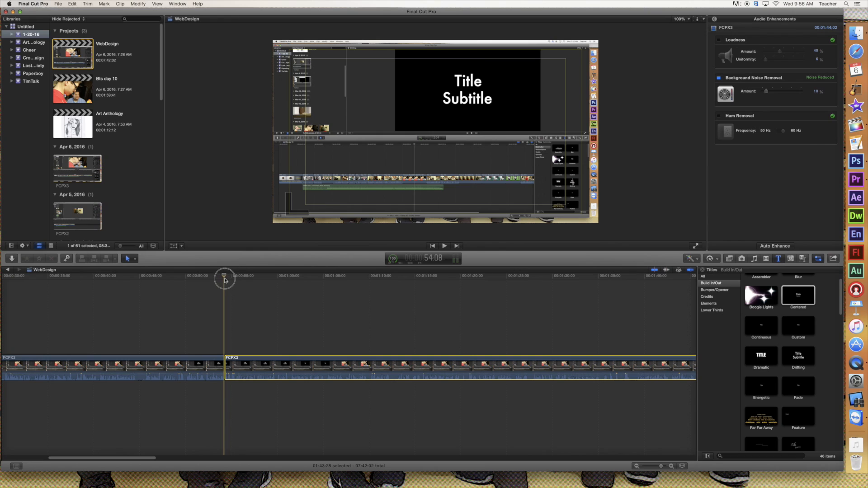
pyautogui.press('space')
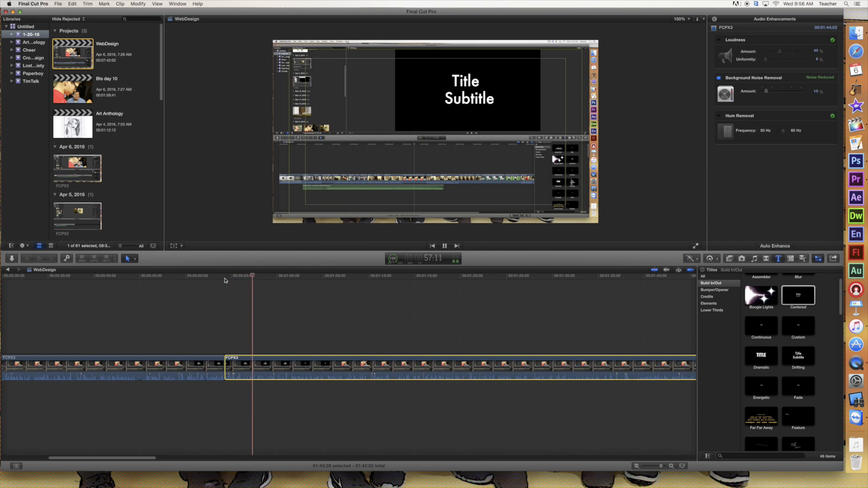
pyautogui.press('space')
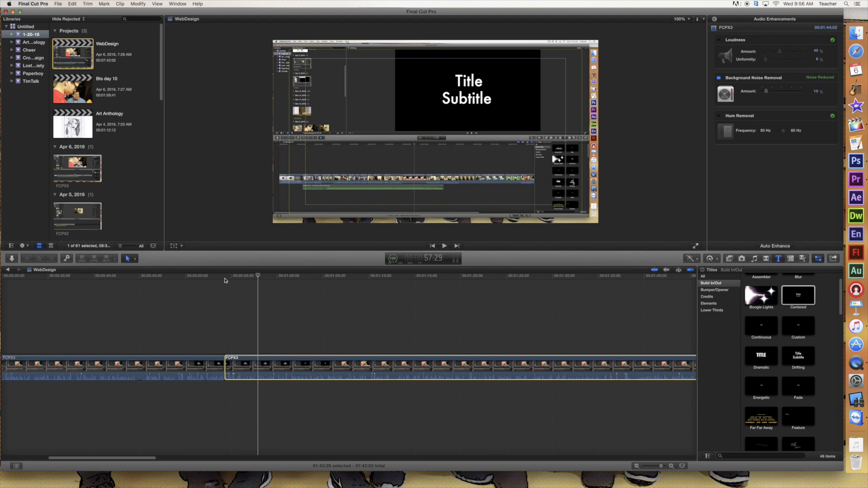
pyautogui.moveTo(767, 91); pyautogui.dragTo(768, 92)
# Try Hum Removal on the clip, adjusting its frequency option.
pyautogui.click(719, 117)
pyautogui.click(784, 132)
pyautogui.click(719, 117)
# Examine the Master File export settings for the WebDesign project, including the Audio Only format and its available audio file formats.
pyautogui.click(58, 4)
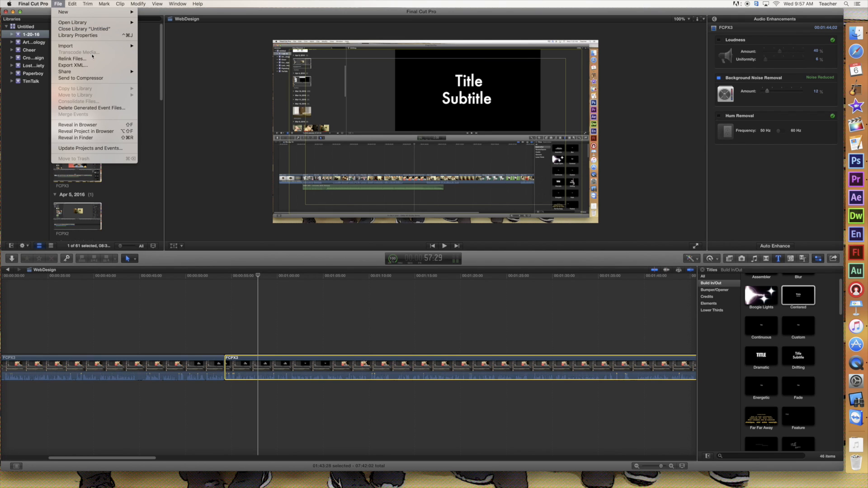
pyautogui.moveTo(109, 71)
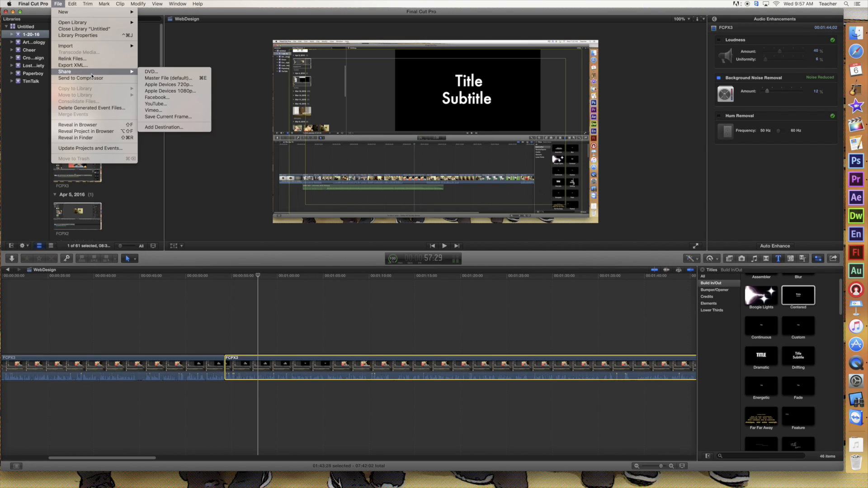
pyautogui.click(160, 78)
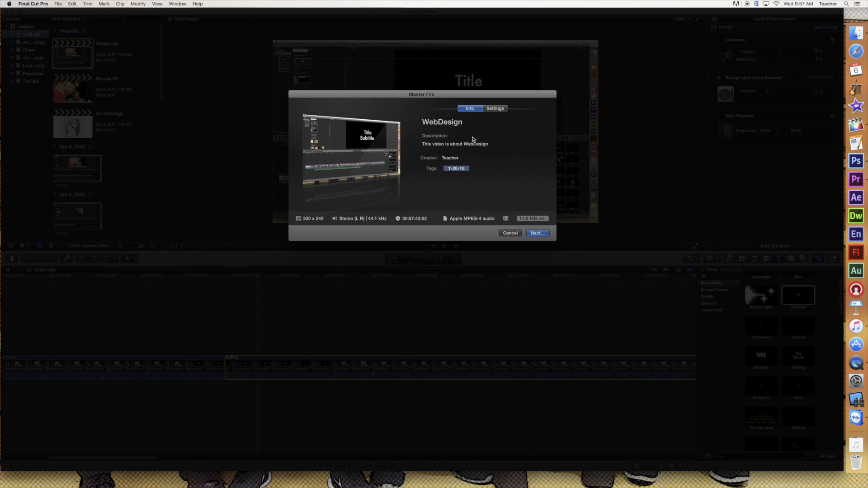
pyautogui.click(496, 109)
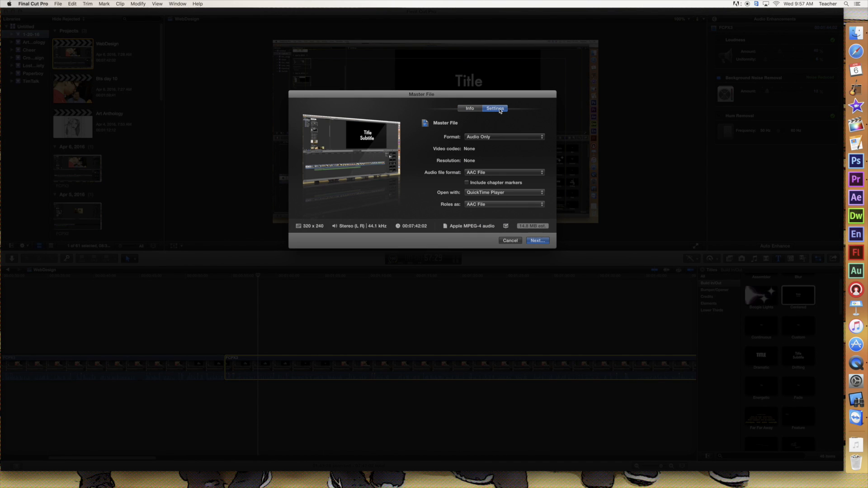
pyautogui.click(494, 137)
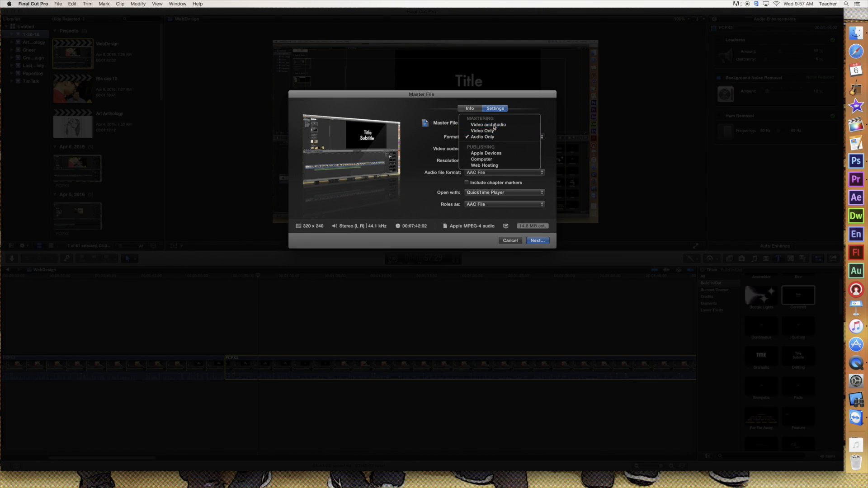
pyautogui.click(482, 125)
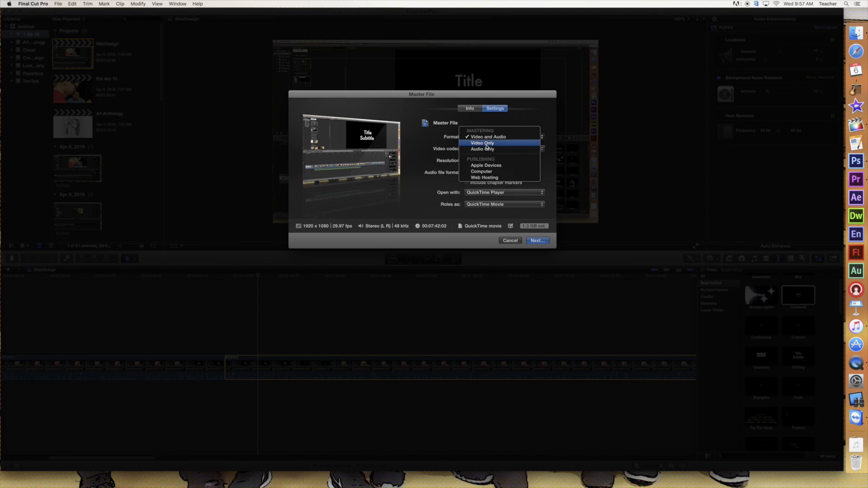
pyautogui.click(492, 150)
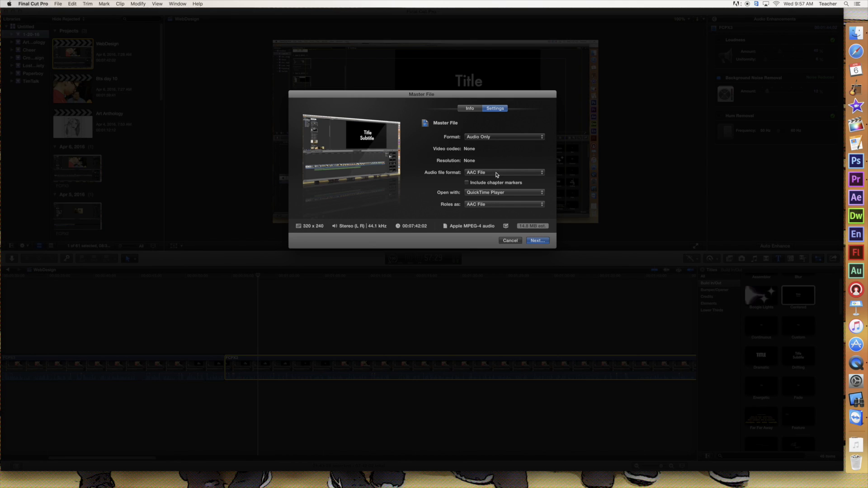
pyautogui.click(497, 174)
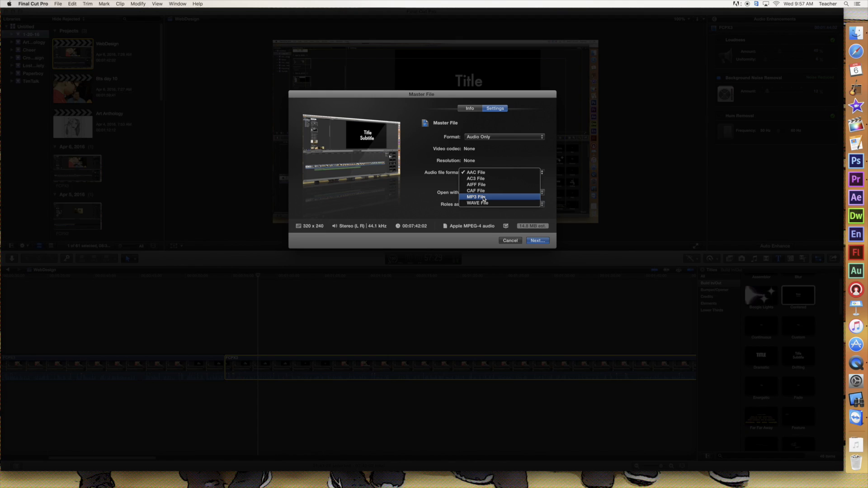
pyautogui.click(501, 159)
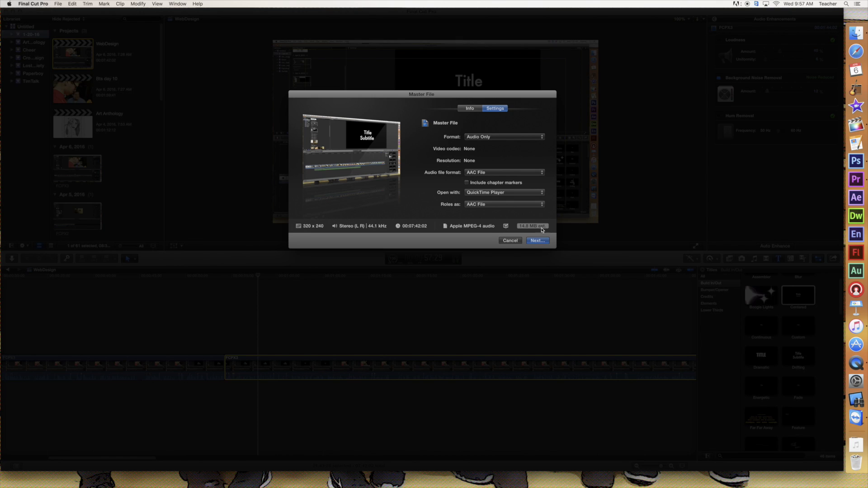
pyautogui.click(511, 241)
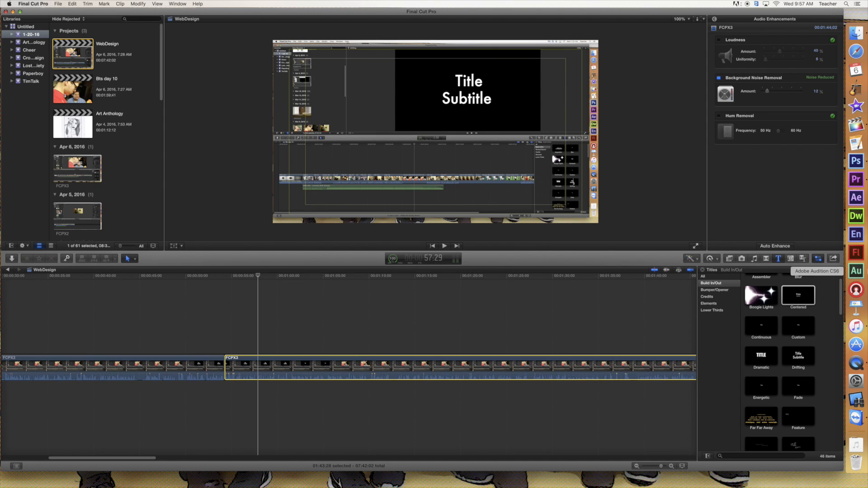
# Switch to Adobe Audition and open FCPX_3.mov from the Desktop.
pyautogui.click(858, 272)
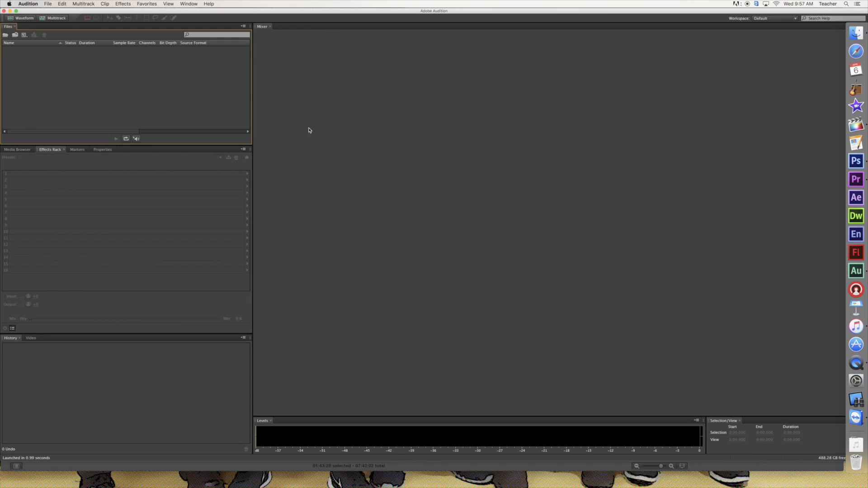
pyautogui.click(49, 4)
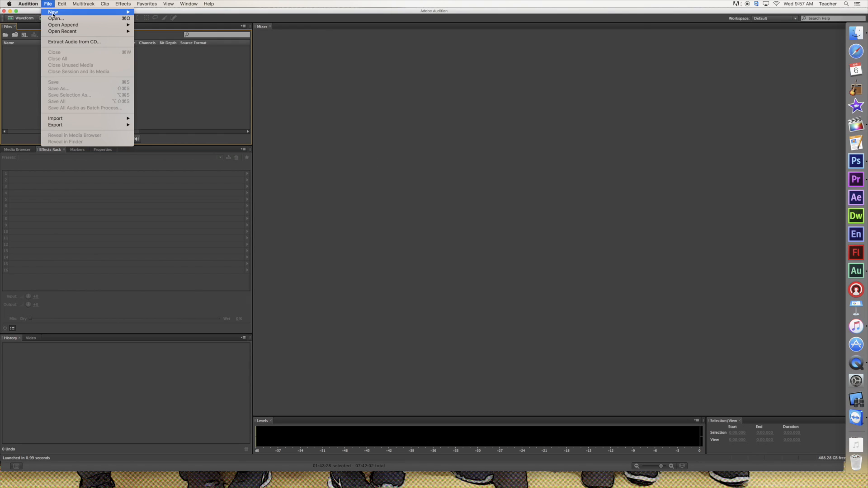
pyautogui.click(55, 19)
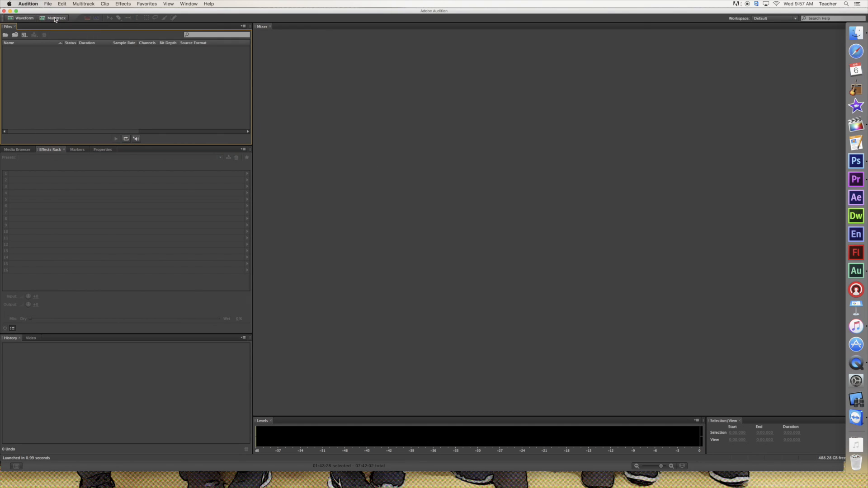
pyautogui.scroll(-5, 389, 183)
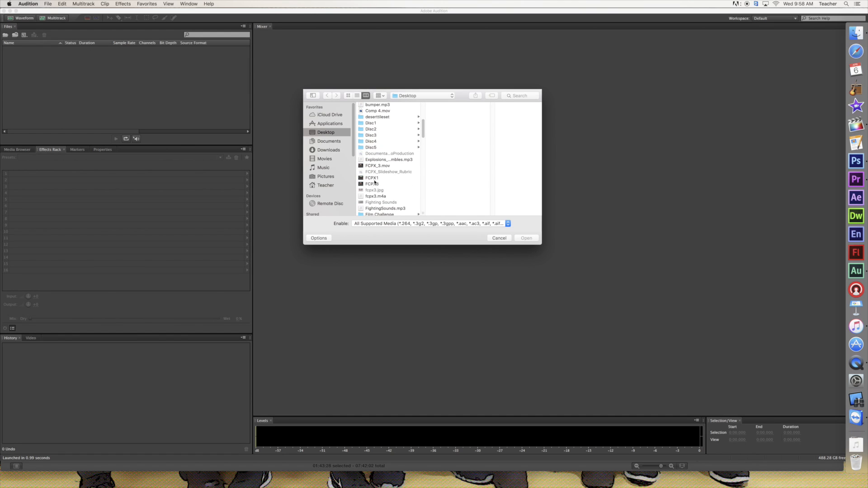
pyautogui.click(376, 167)
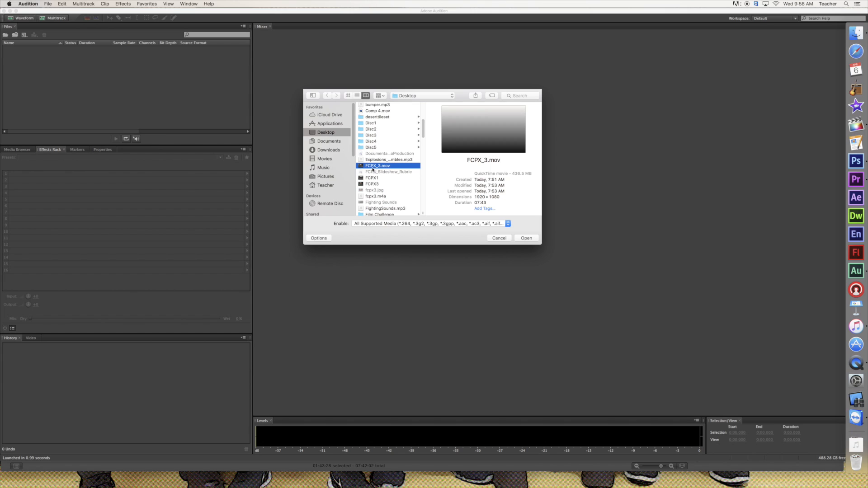
pyautogui.click(528, 239)
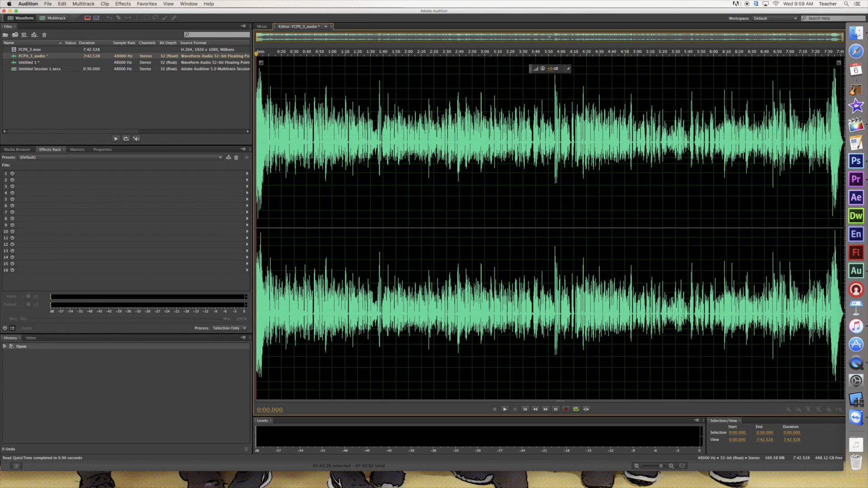
# Select the quiet gap between spoken passages in the FCPX_3 audio waveform, from about 4:10.4 to 4:11.3.
pyautogui.click(614, 143)
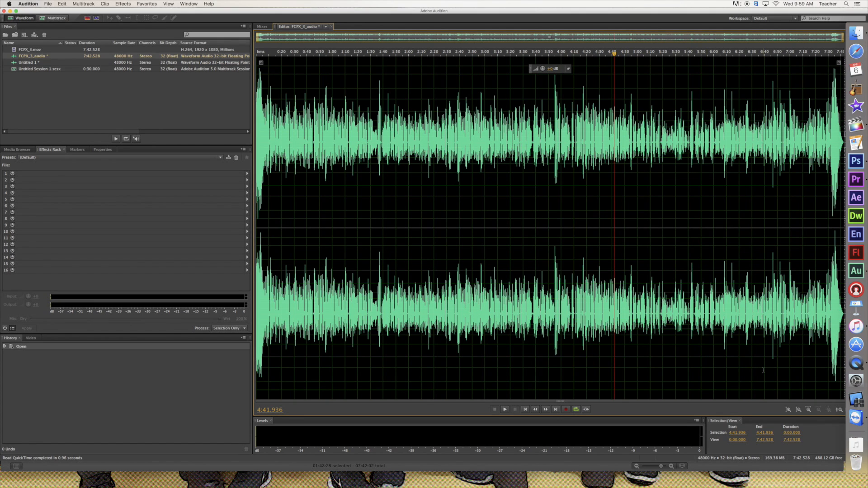
pyautogui.click(788, 410)
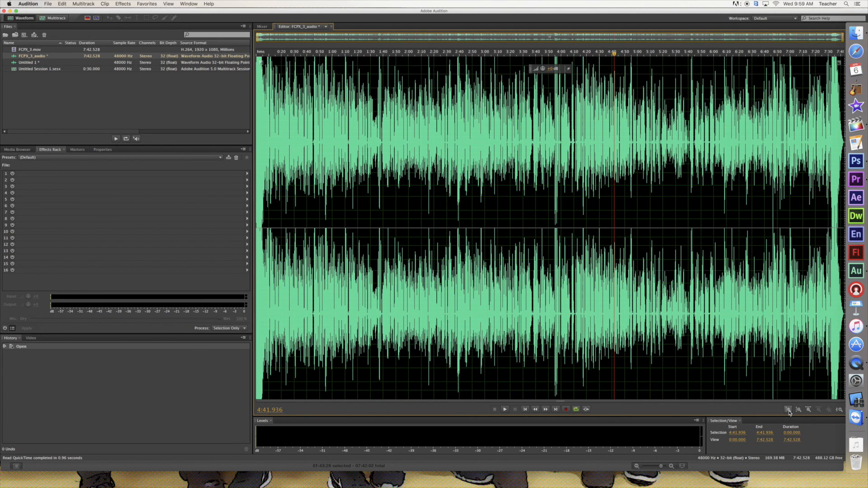
pyautogui.click(799, 409)
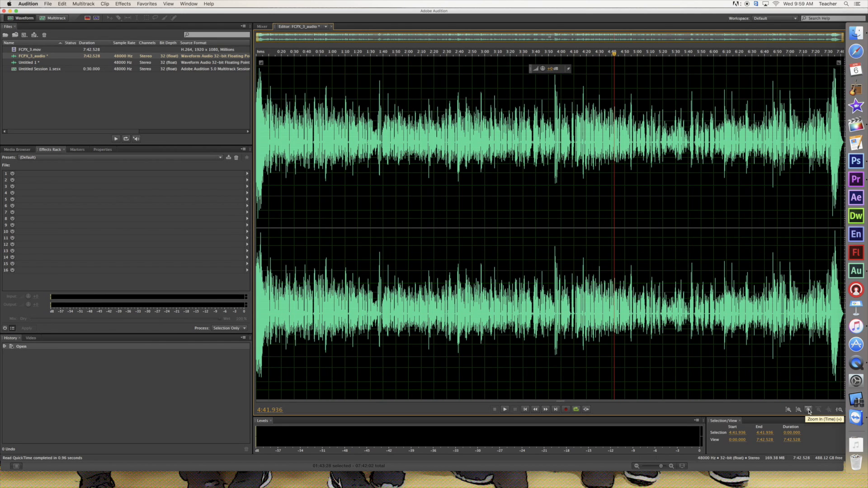
pyautogui.click(809, 410)
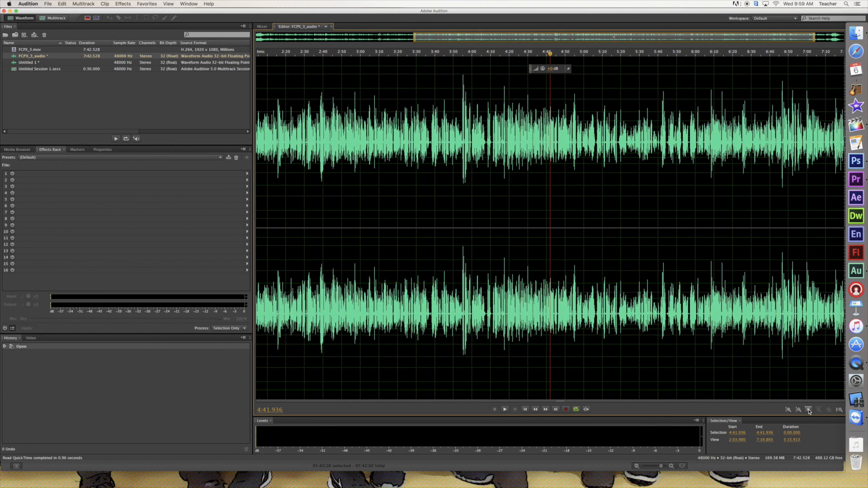
pyautogui.click(809, 410)
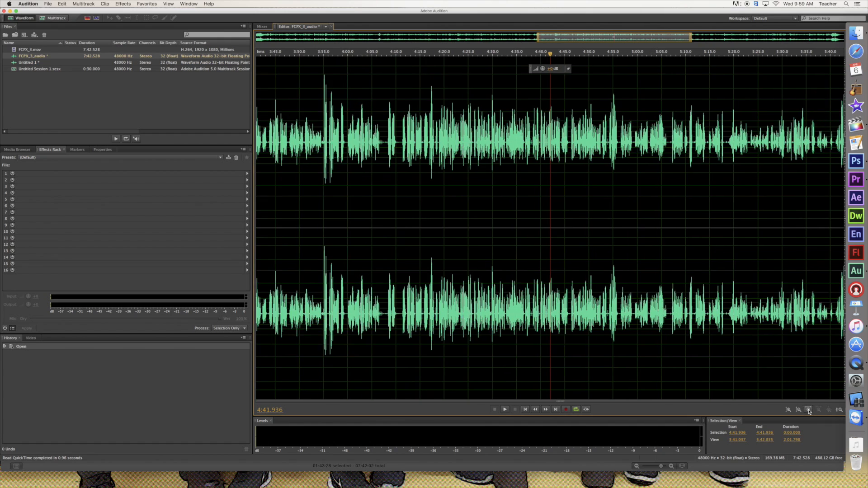
pyautogui.click(809, 410)
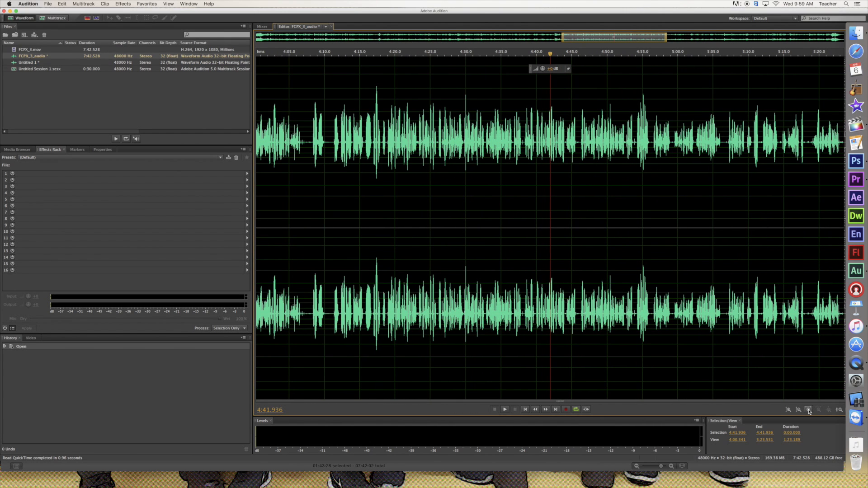
pyautogui.click(809, 410)
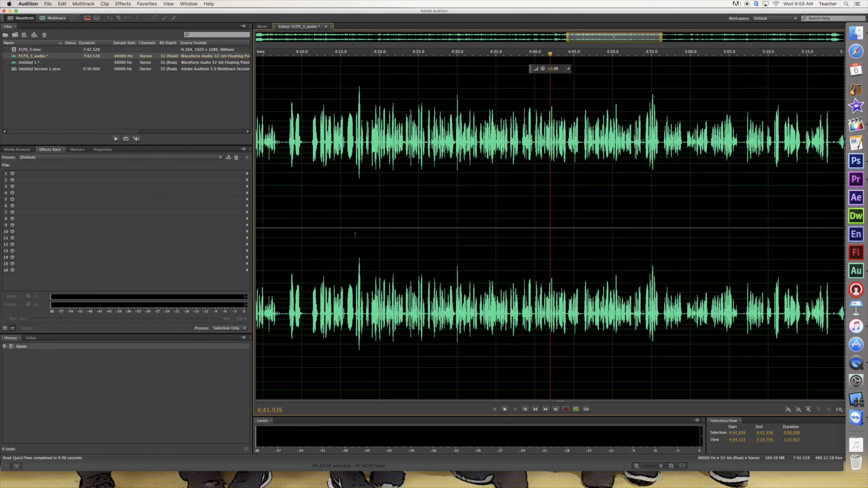
pyautogui.moveTo(305, 142); pyautogui.dragTo(311, 141)
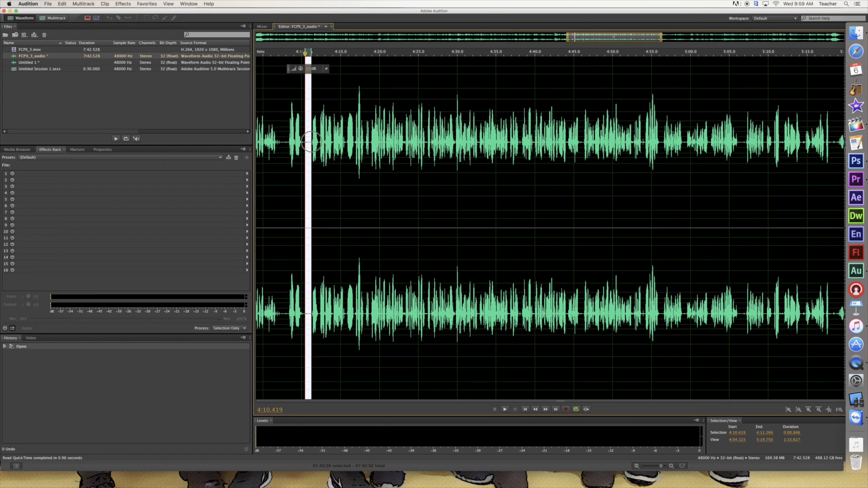
pyautogui.moveTo(304, 143); pyautogui.dragTo(305, 143)
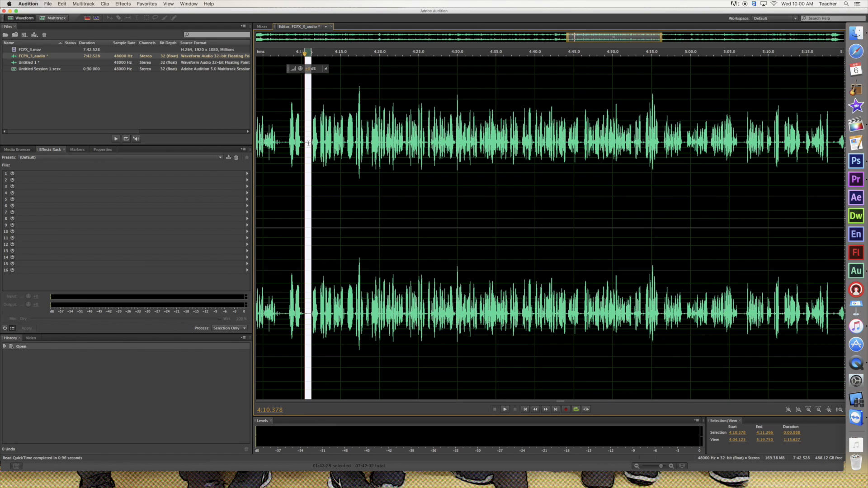
# Capture a noise print from the selected quiet gap in the FCPX_3 audio.
pyautogui.click(105, 4)
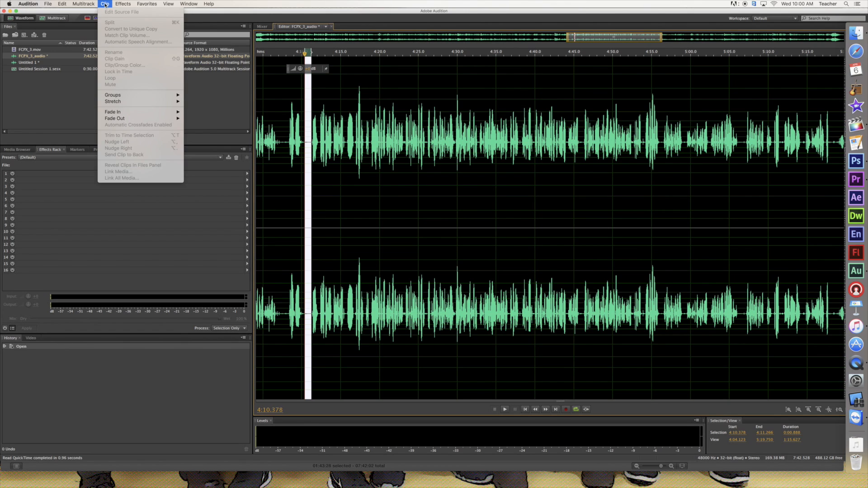
pyautogui.moveTo(120, 4)
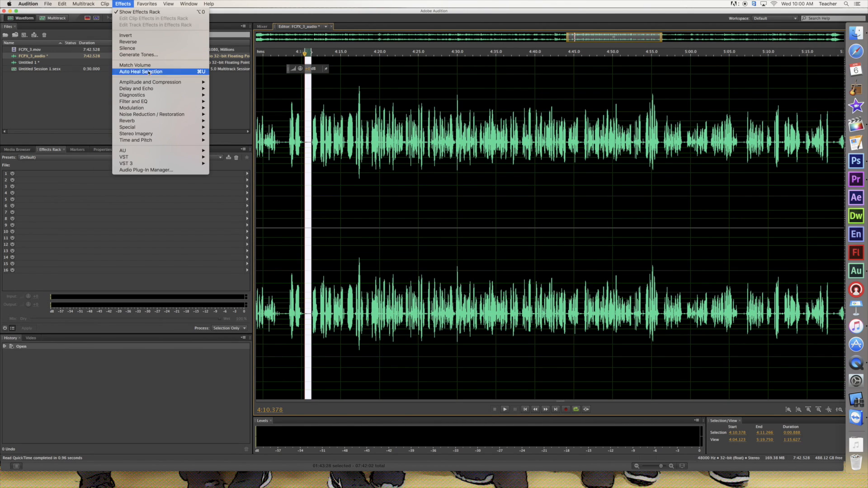
pyautogui.moveTo(154, 115)
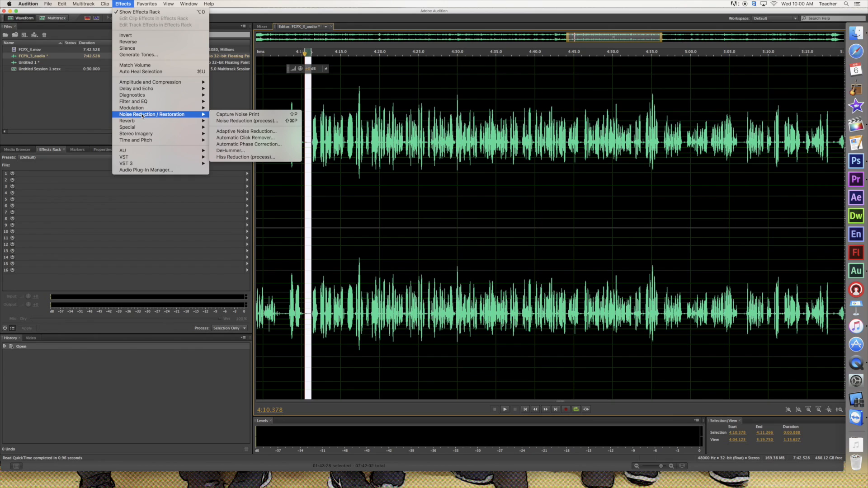
pyautogui.click(235, 115)
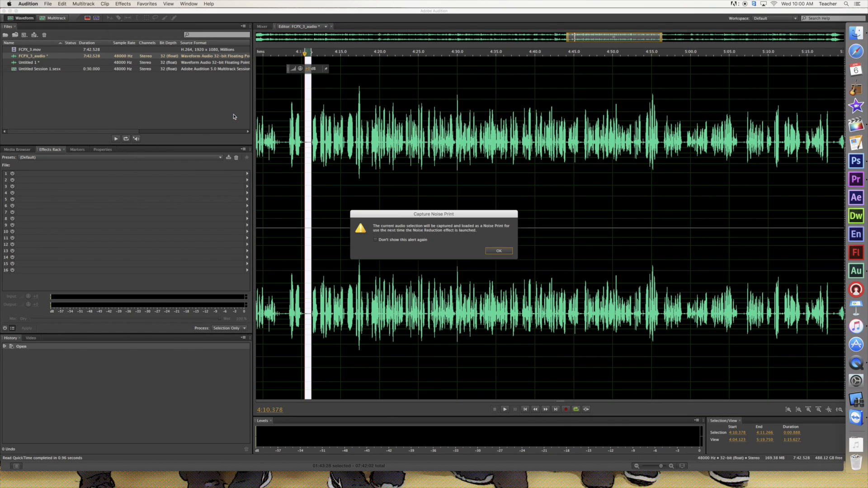
pyautogui.click(499, 251)
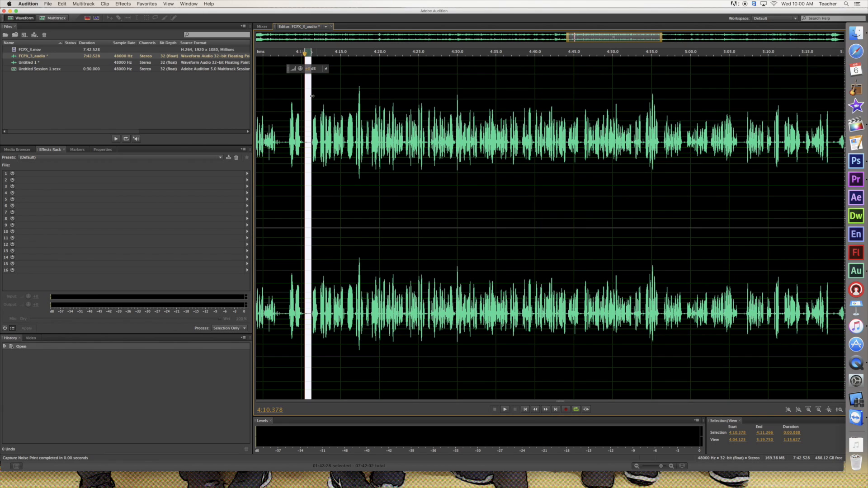
# Preview the Noise Reduction process with the captured noise print, then apply it to the entire file.
pyautogui.click(123, 4)
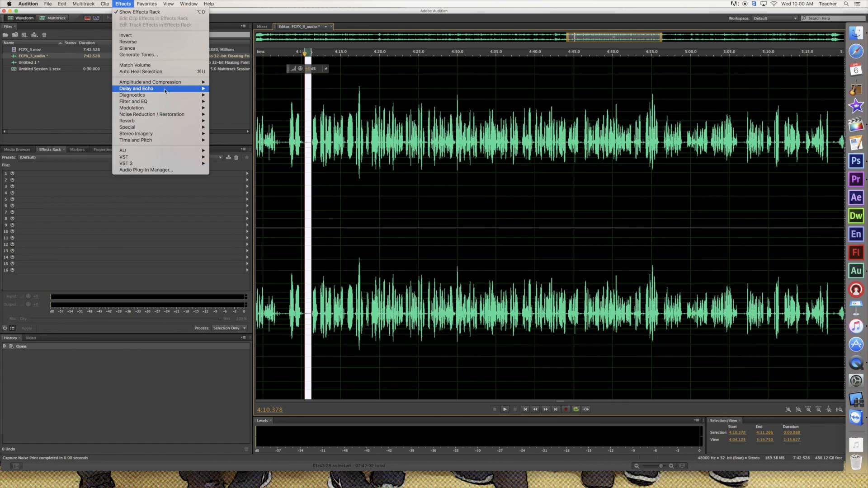
pyautogui.moveTo(167, 115)
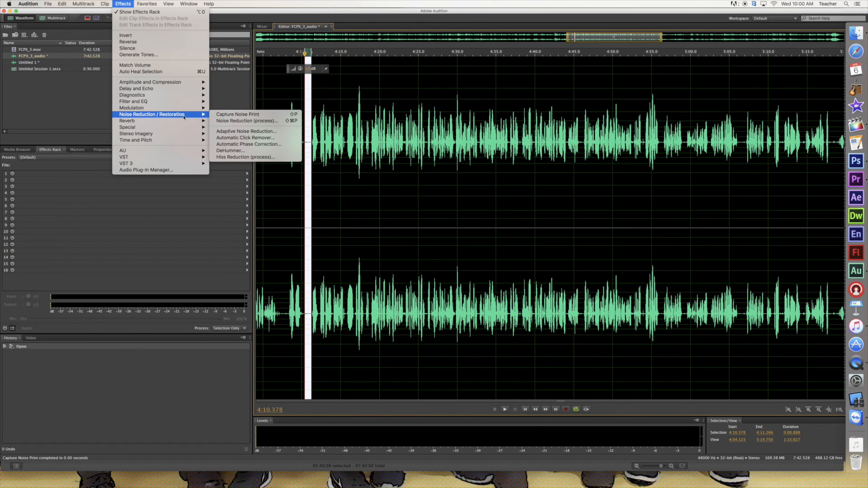
pyautogui.click(246, 122)
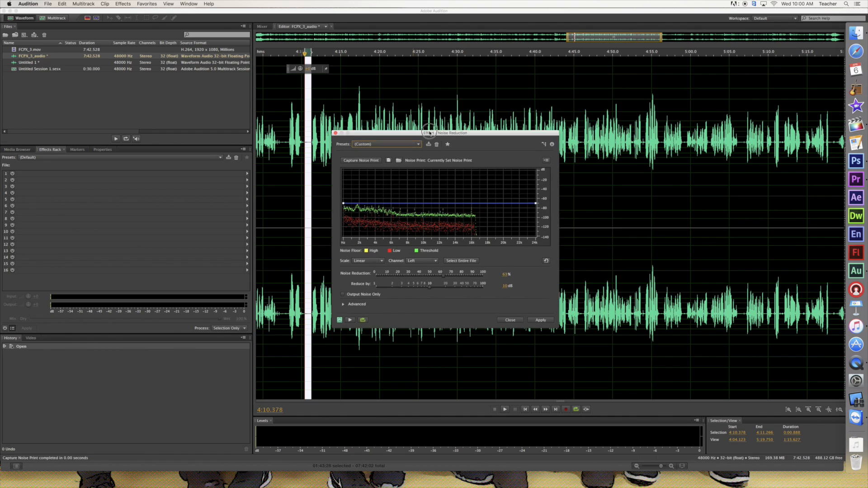
pyautogui.moveTo(412, 135); pyautogui.dragTo(496, 97)
pyautogui.click(423, 287)
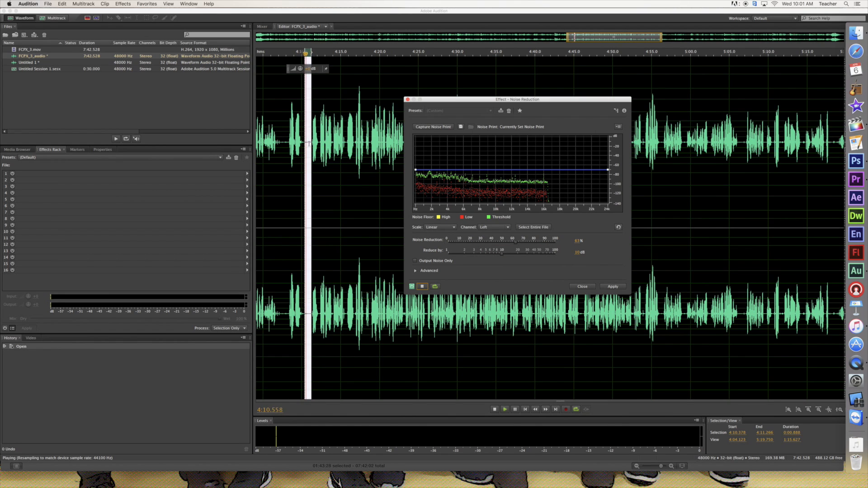
pyautogui.click(422, 286)
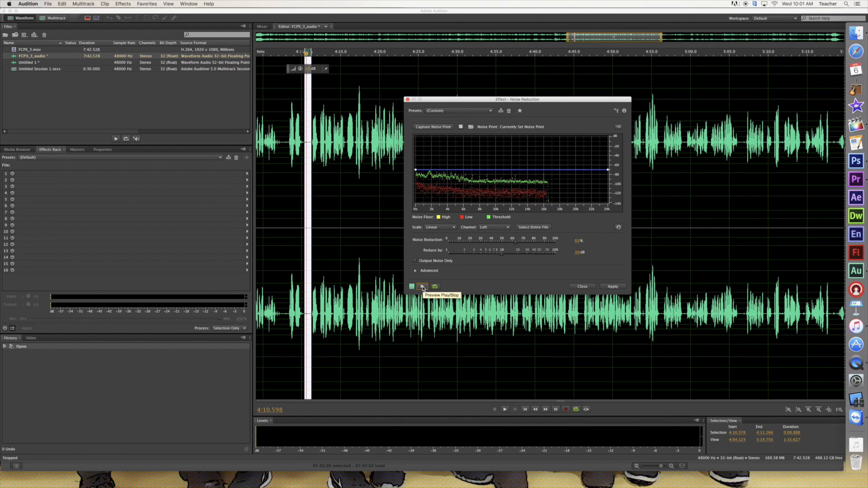
pyautogui.click(543, 228)
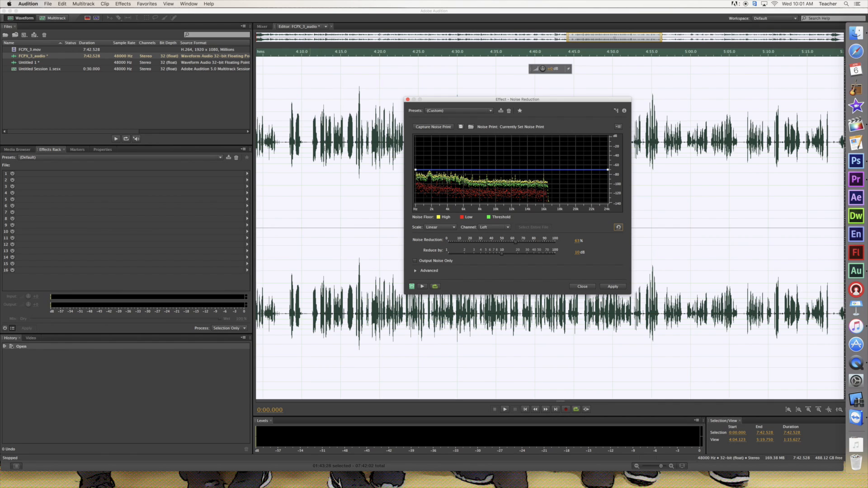
pyautogui.click(613, 287)
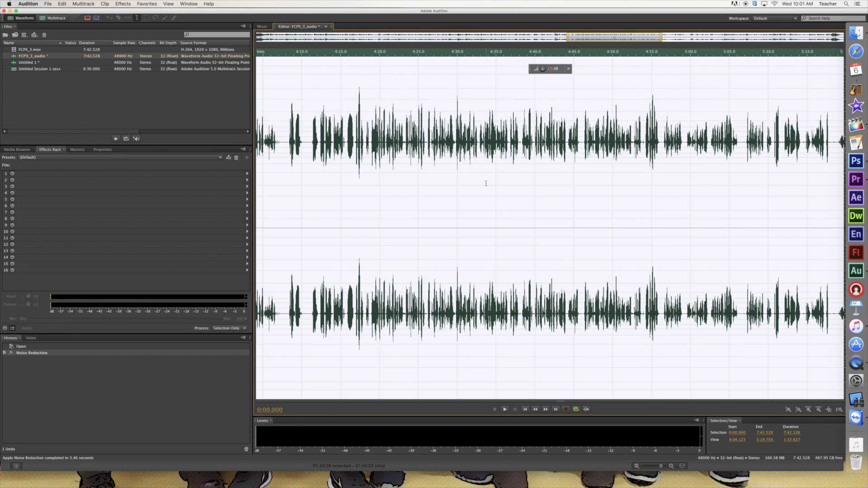
# Inspect the quiet gap near 4:10 in the processed waveform and play the audio from there to about 4:21.
pyautogui.click(472, 163)
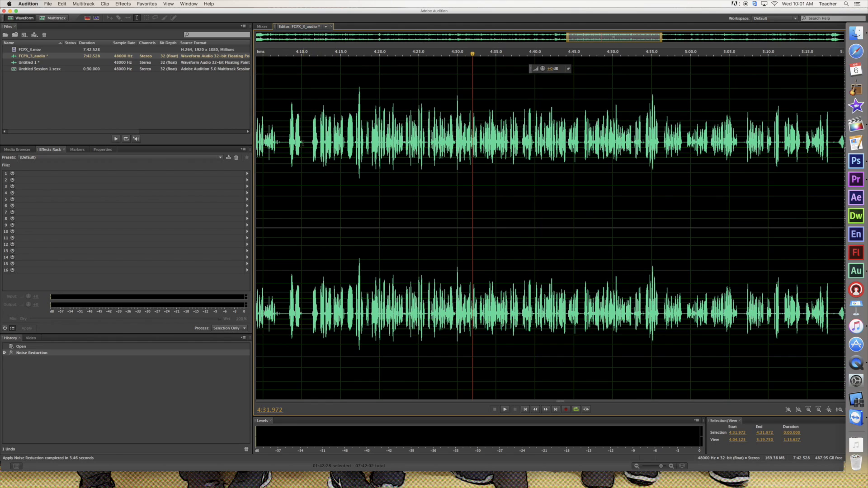
pyautogui.click(301, 142)
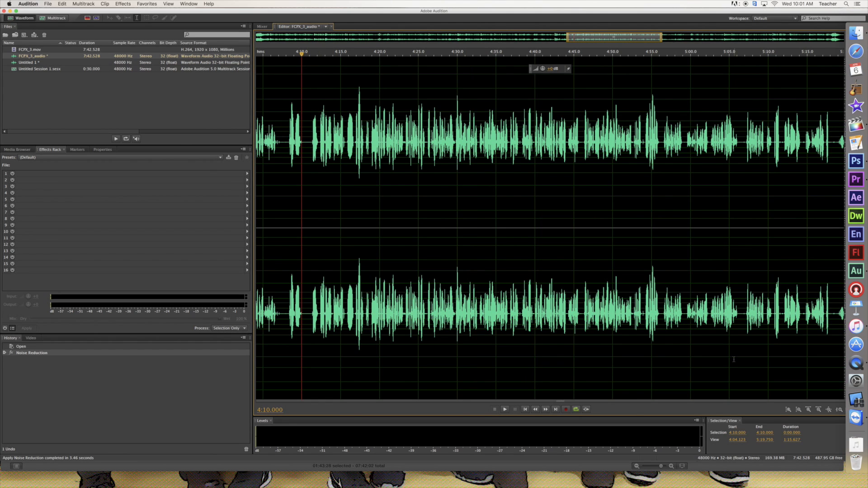
pyautogui.click(788, 410)
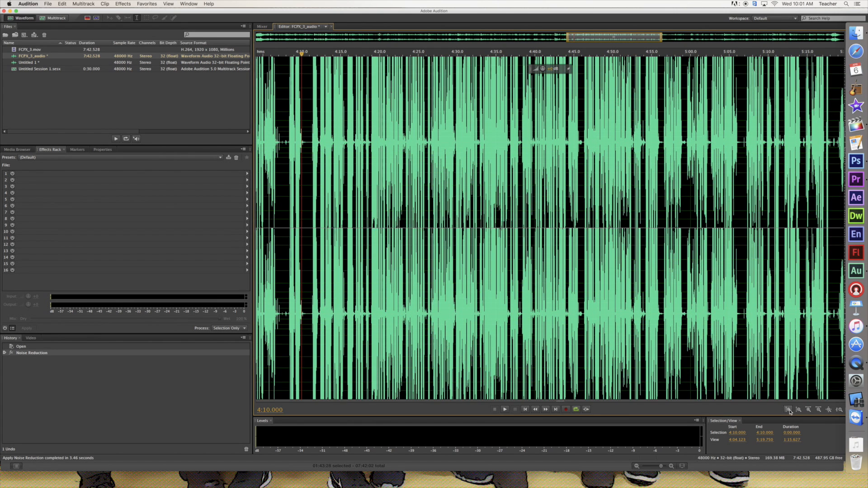
pyautogui.moveTo(305, 140)
pyautogui.mouseDown()
pyautogui.moveTo(318, 140)
pyautogui.moveTo(311, 140)
pyautogui.mouseUp()
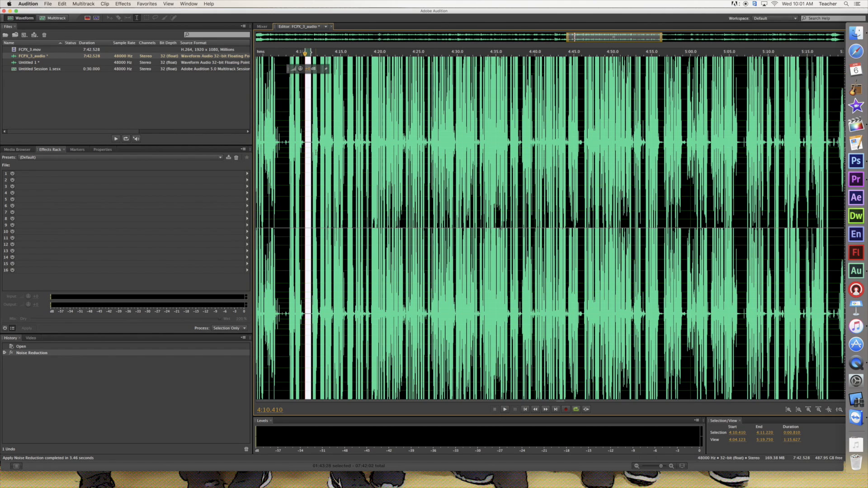
pyautogui.click(308, 141)
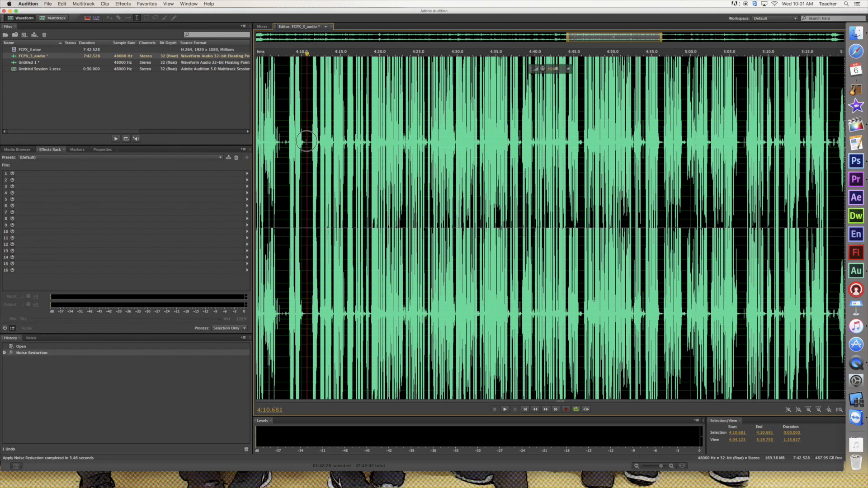
pyautogui.press('space')
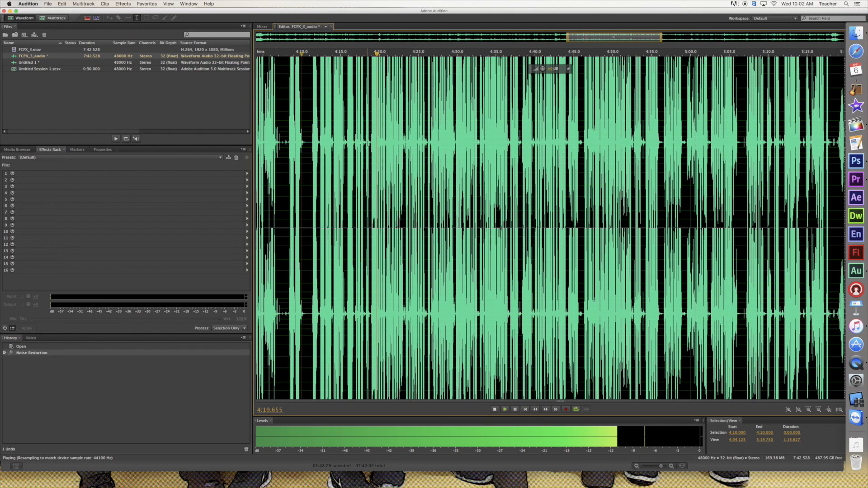
pyautogui.press('space')
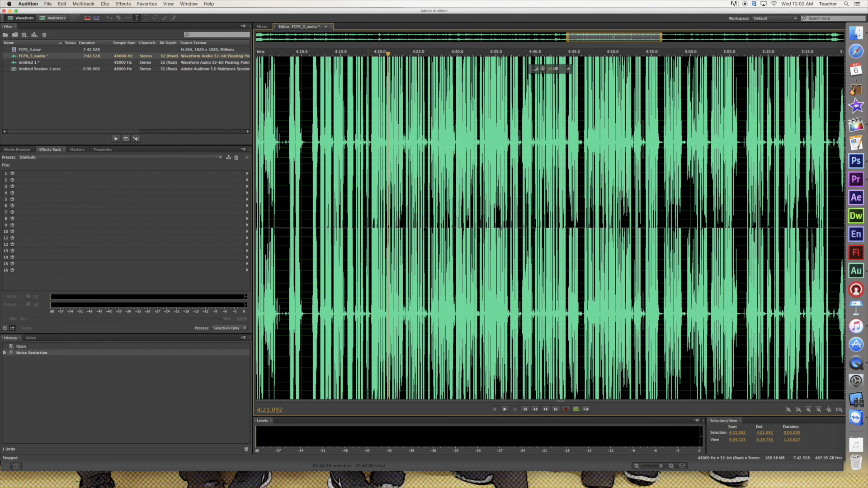
# Return the playhead to about 4:11.2 and undo the noise reduction on the file.
pyautogui.moveTo(388, 56); pyautogui.dragTo(311, 64)
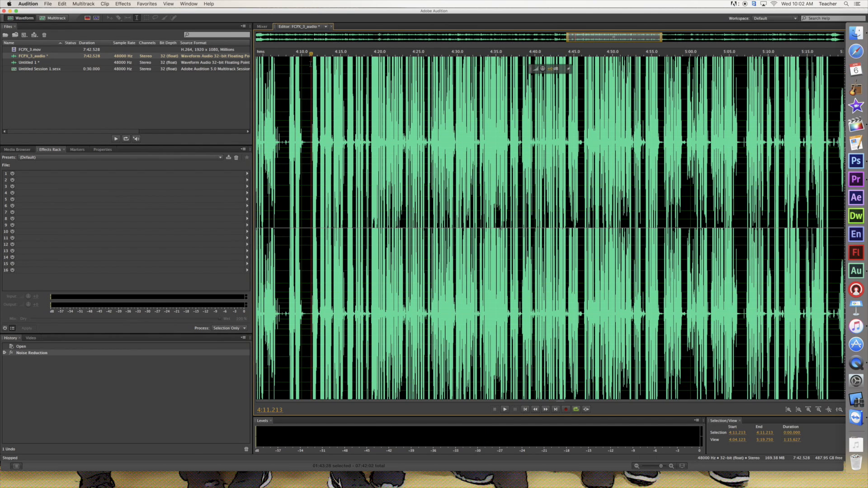
pyautogui.press('super+z')
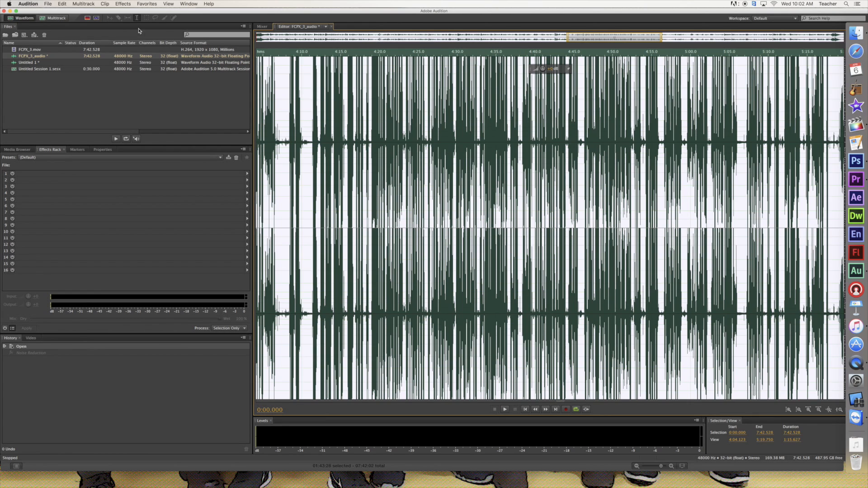
# Export the audio file to the Documents folder as FCPX_3_audio.mp3 in MP3 Audio format, accepting the compressed format.
pyautogui.click(48, 4)
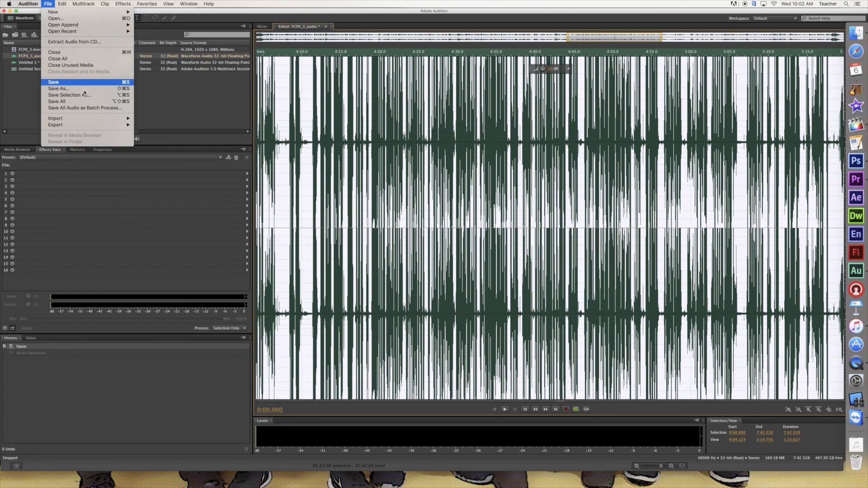
pyautogui.moveTo(101, 128)
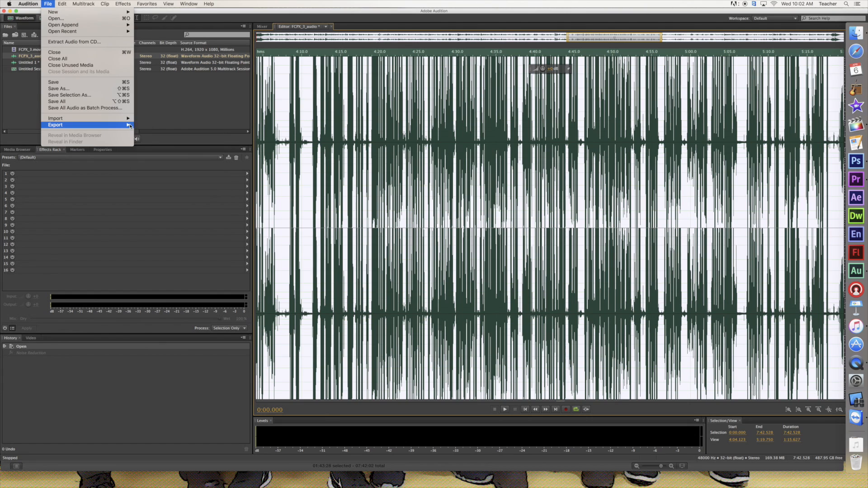
pyautogui.click(154, 126)
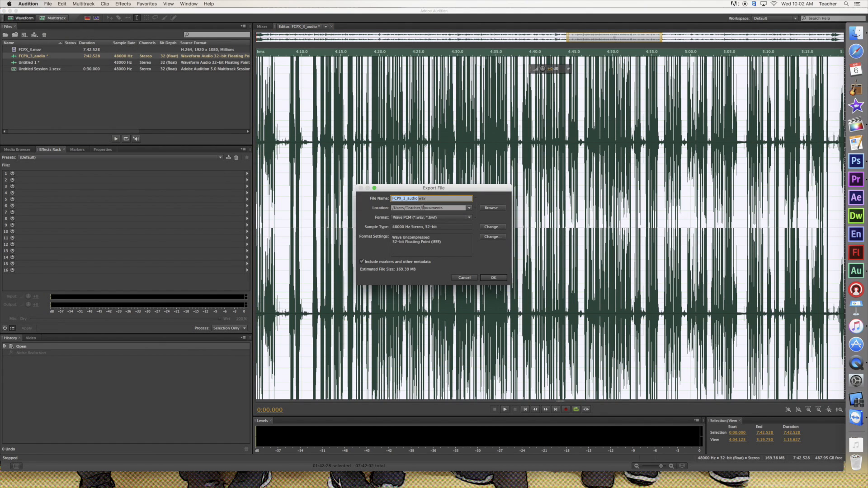
pyautogui.click(469, 219)
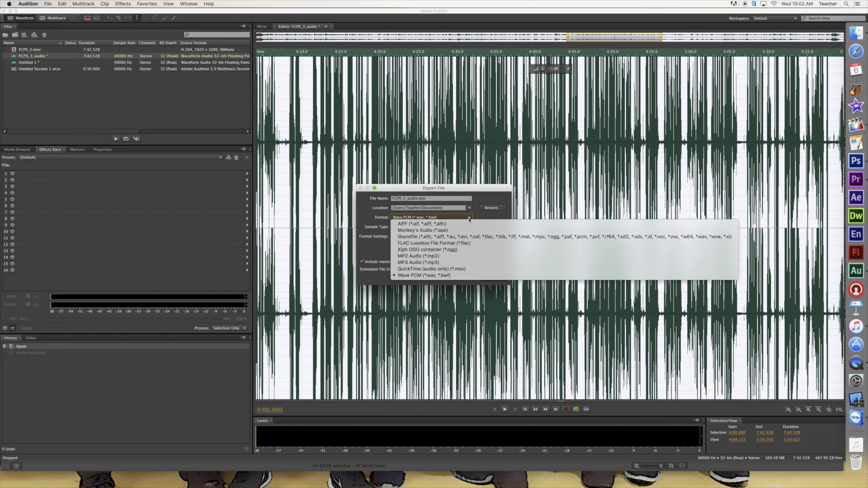
pyautogui.click(412, 262)
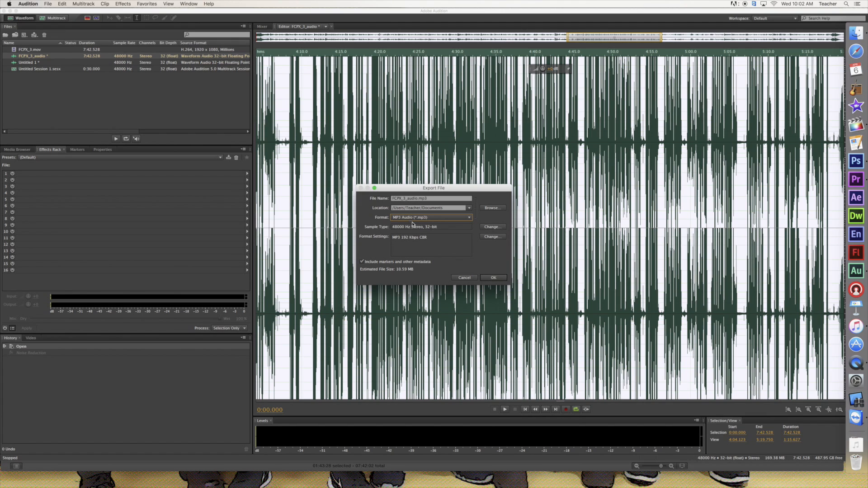
pyautogui.click(496, 278)
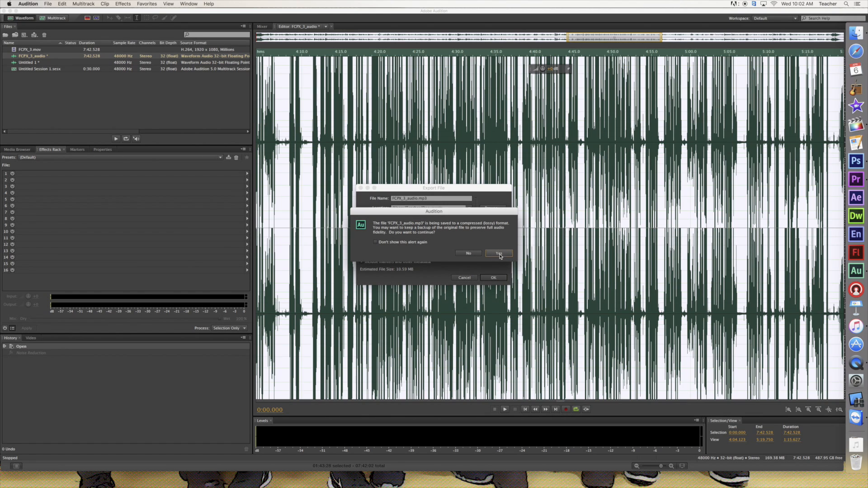
pyautogui.click(499, 254)
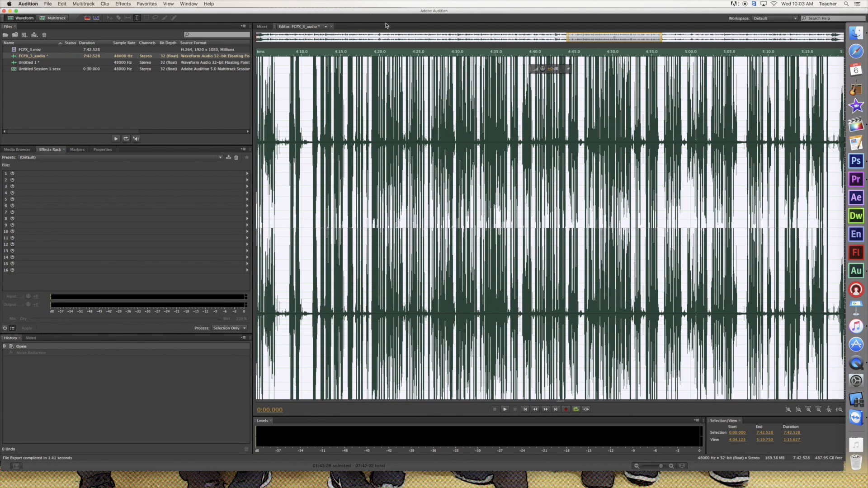
# Switch to Final Cut Pro and return to the WebDesign project.
pyautogui.moveTo(369, 12)
pyautogui.mouseDown()
pyautogui.moveTo(360, 12)
pyautogui.moveTo(369, 12)
pyautogui.mouseUp()
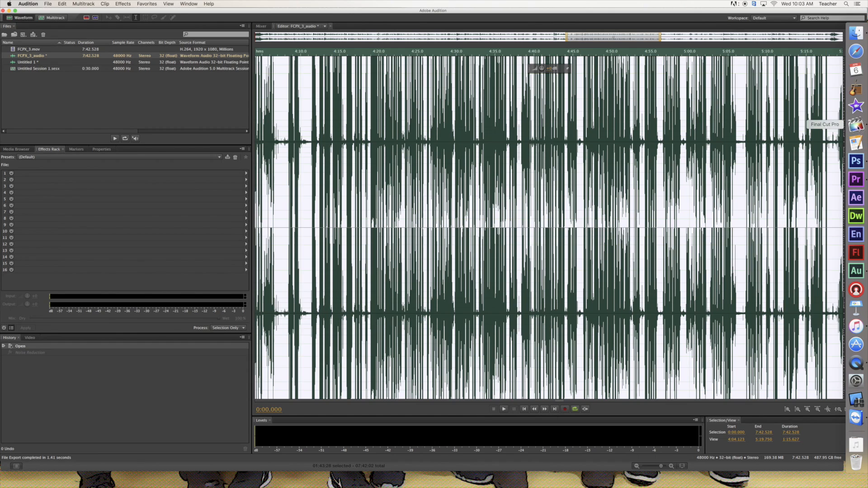
pyautogui.click(857, 126)
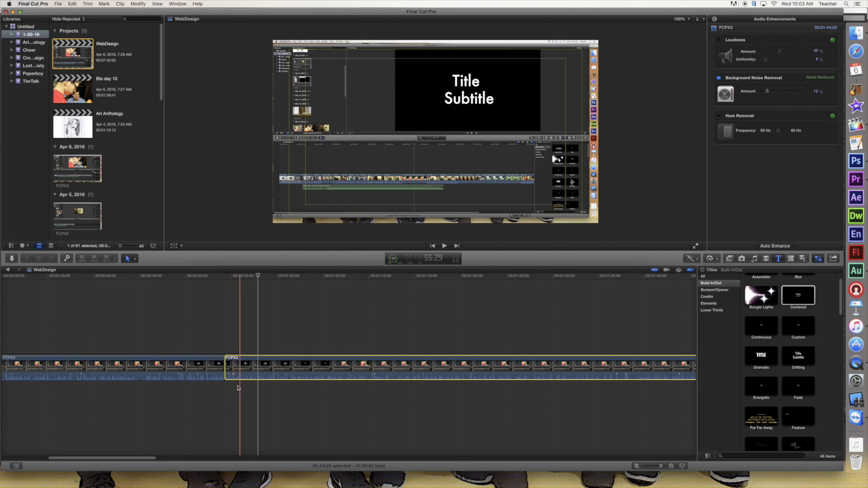